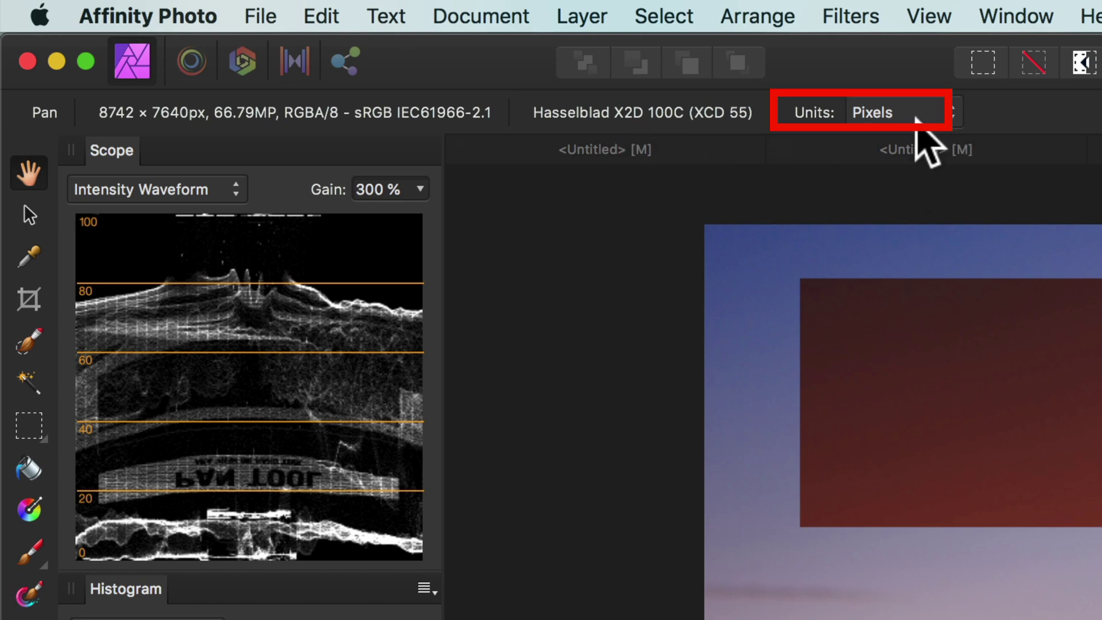
Switch the measurement units to inches, then points, then back to pixels
click(914, 113)
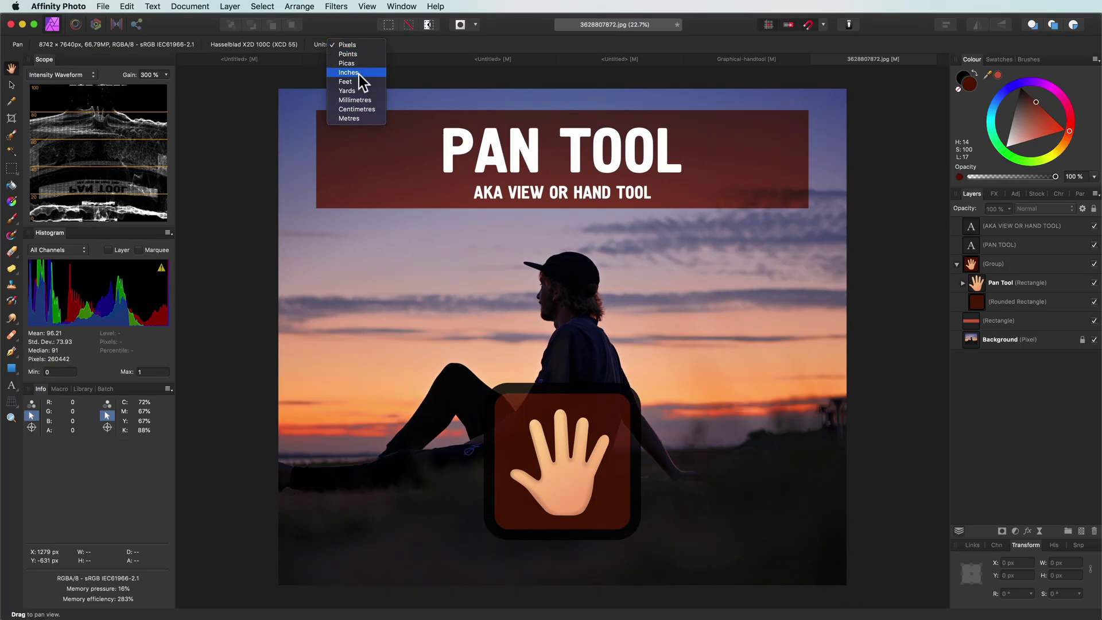
click(359, 75)
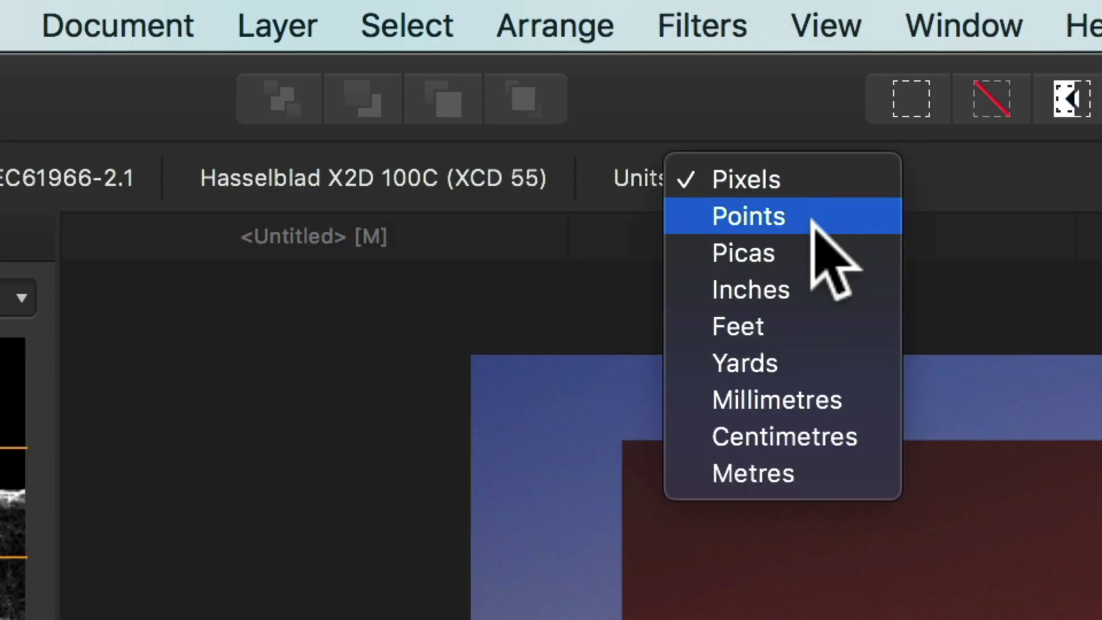
click(811, 221)
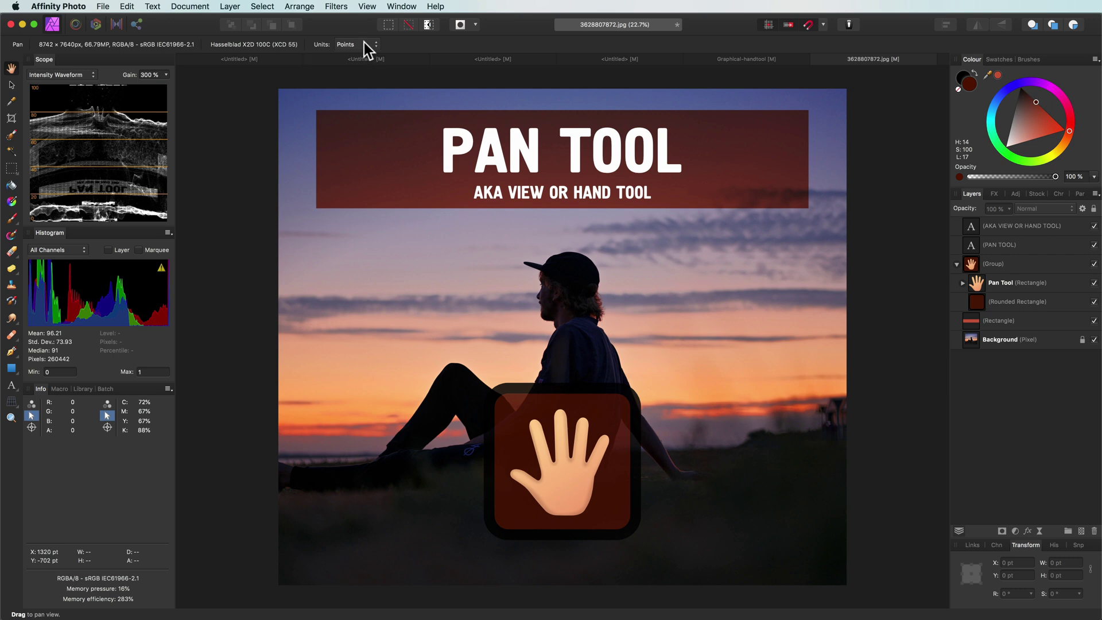
click(364, 44)
click(363, 39)
Drag the image around the canvas with the Pan tool, moving its corner toward the bottom right
drag(584, 351, 104, 619)
drag(345, 468, 345, 504)
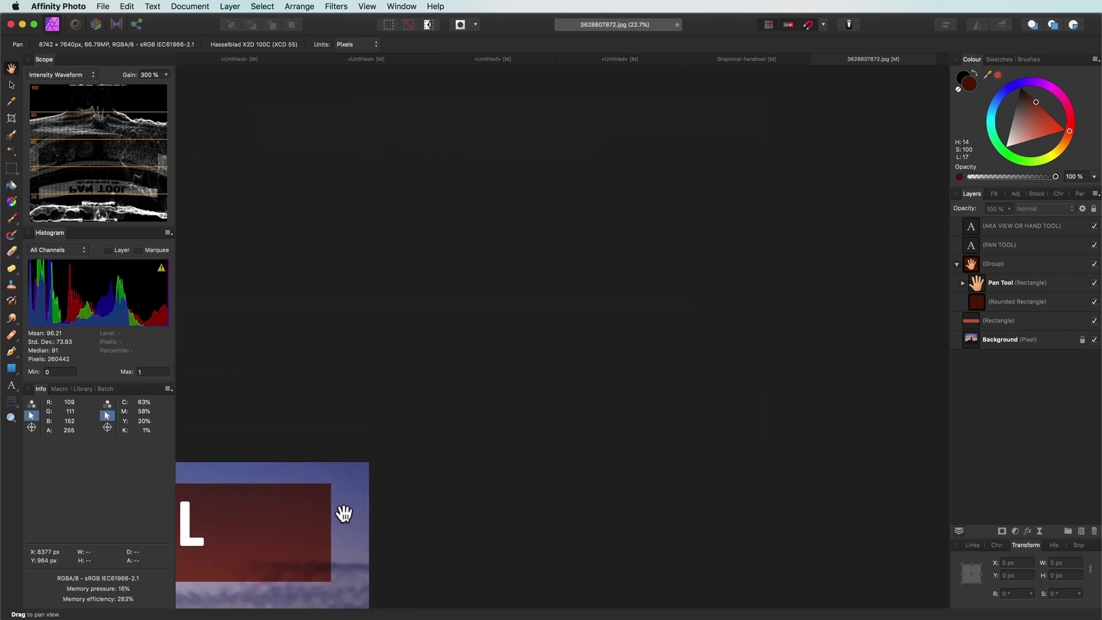
drag(175, 586, 175, 597)
drag(229, 563, 942, 536)
drag(421, 499, 595, 154)
Zoom in to 137.1% and pan across to the man's bearded face and cap
scroll(527, 367, up, 10)
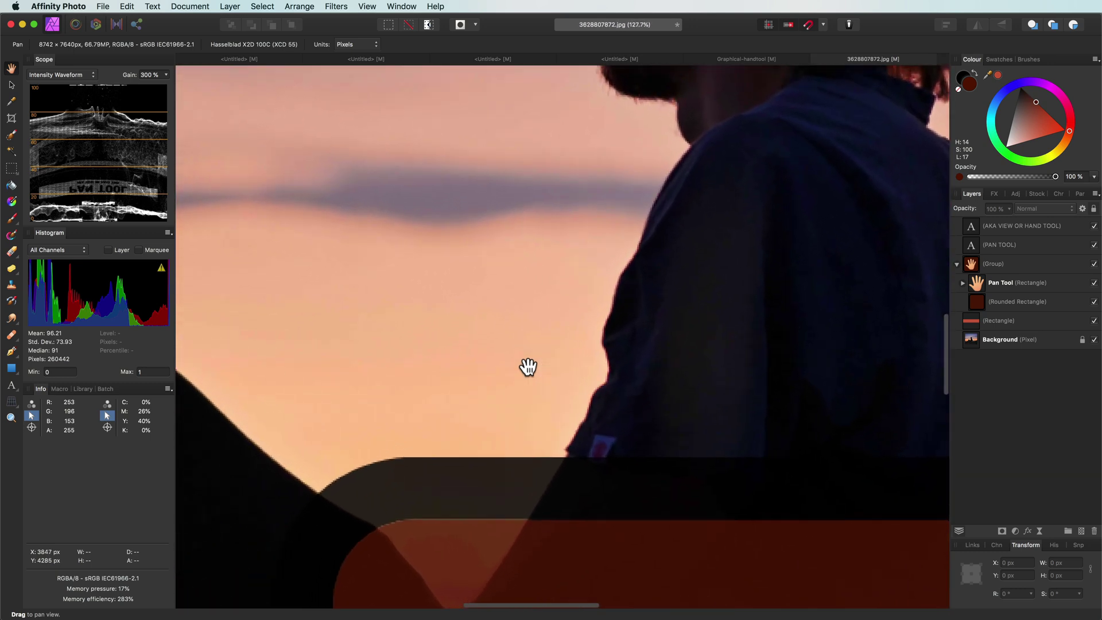
scroll(683, 300, up, 10)
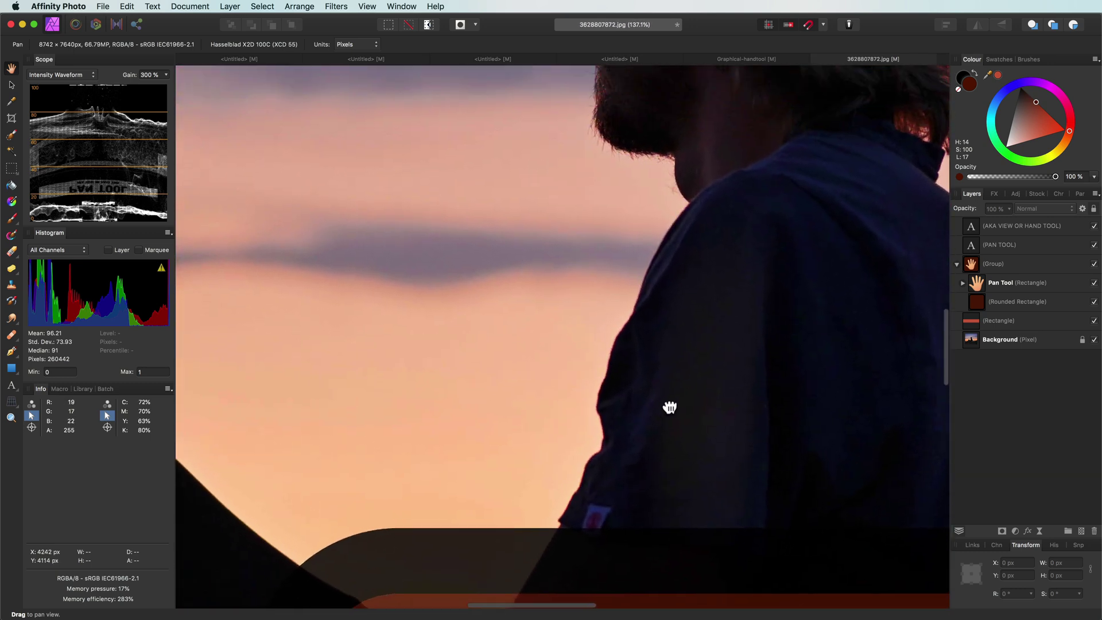
scroll(735, 412, up, 5)
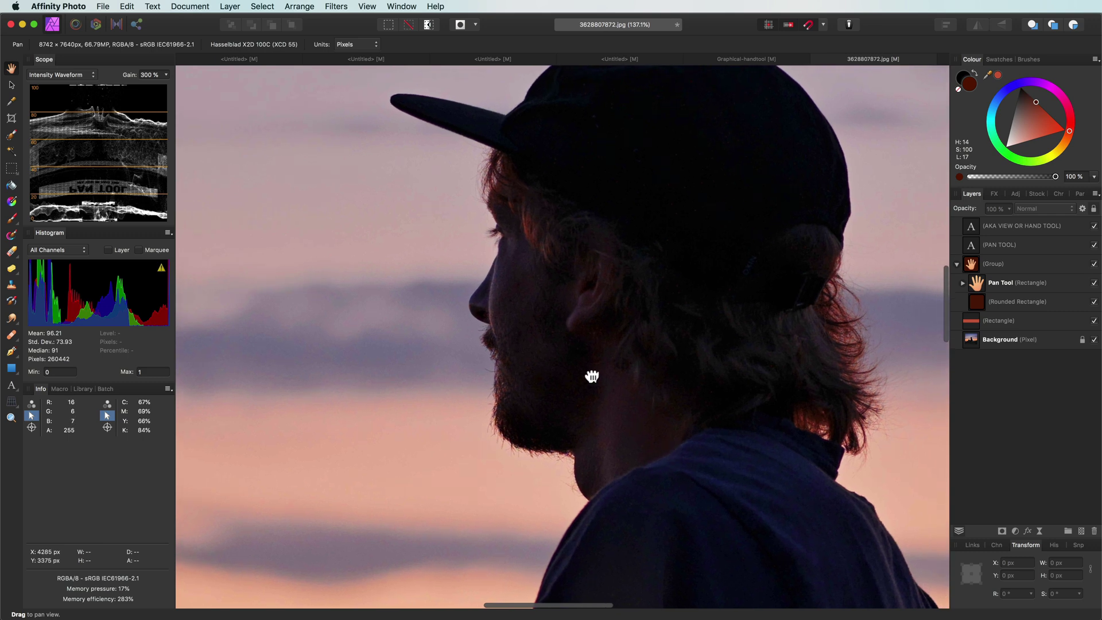
scroll(590, 376, left, 3)
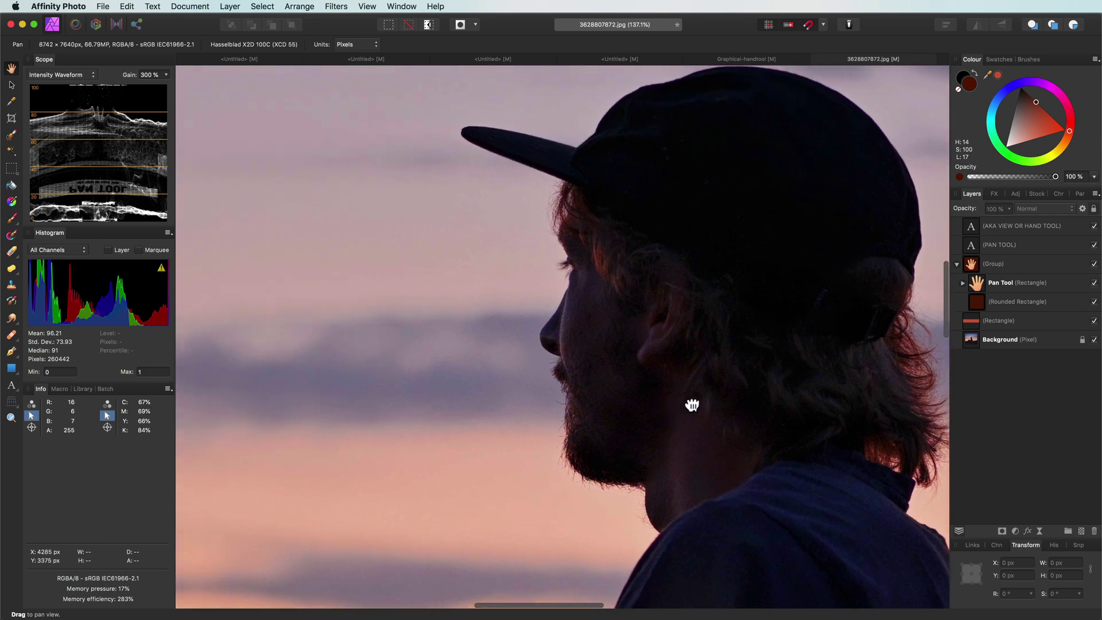
scroll(692, 405, left, 3)
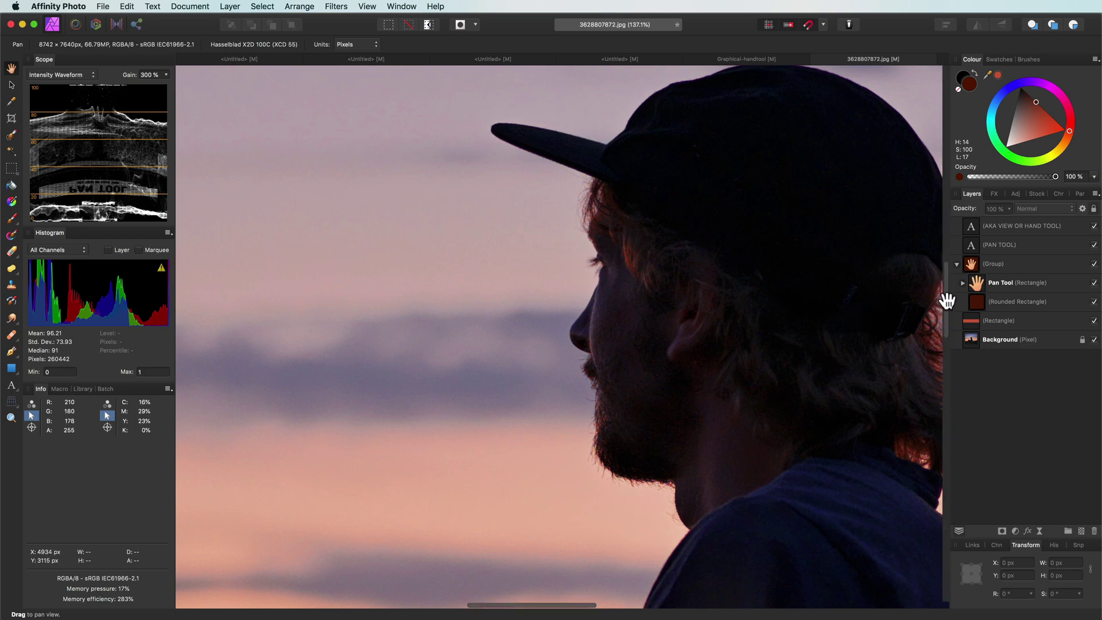
mouse_move(947, 299)
mouse_down()
mouse_move(949, 246)
mouse_move(949, 325)
mouse_move(949, 288)
mouse_up()
mouse_move(551, 602)
mouse_down()
mouse_move(642, 602)
mouse_move(561, 602)
mouse_move(591, 603)
mouse_move(568, 597)
mouse_up()
drag(755, 450, 583, 398)
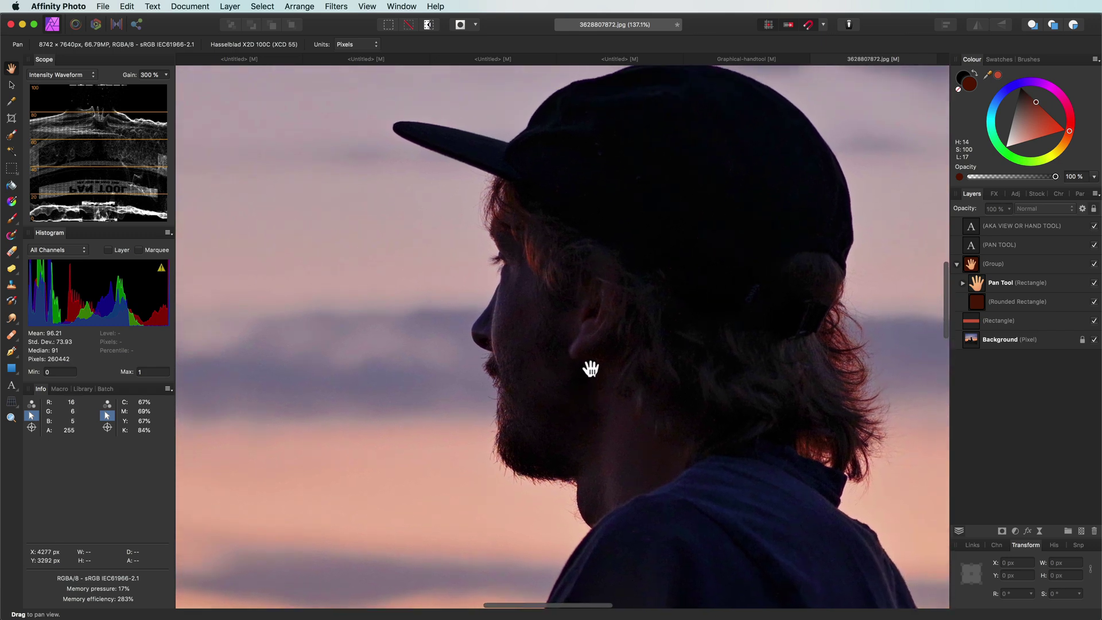
Fit the image with Cmd+0, zoom in on the face, then double-click the Hand tool to fit again
key(super+0)
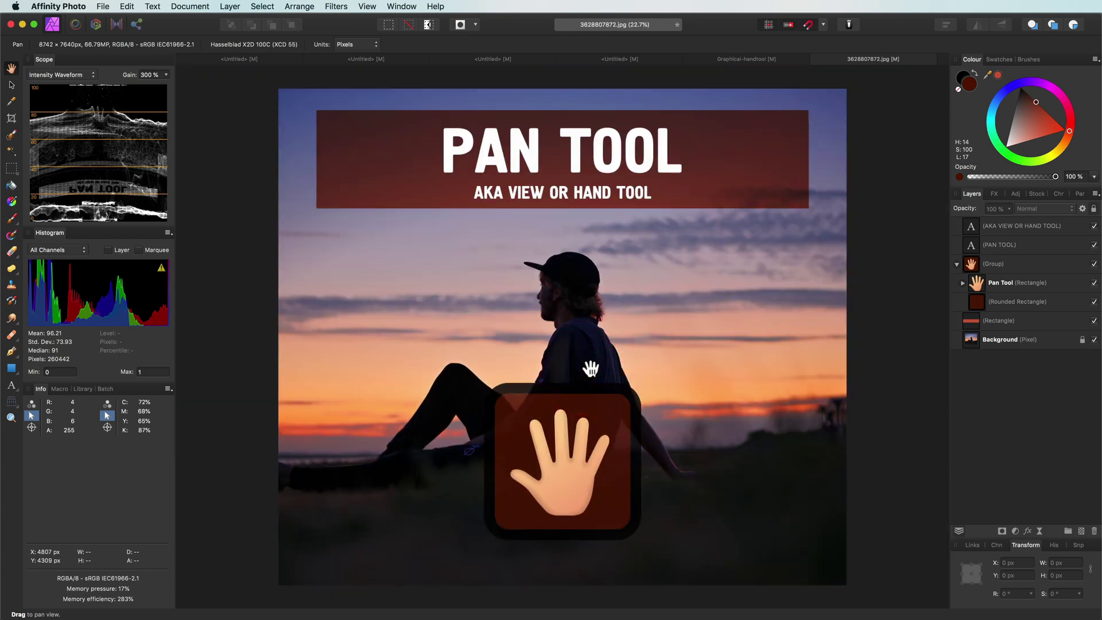
scroll(590, 368, up, 5)
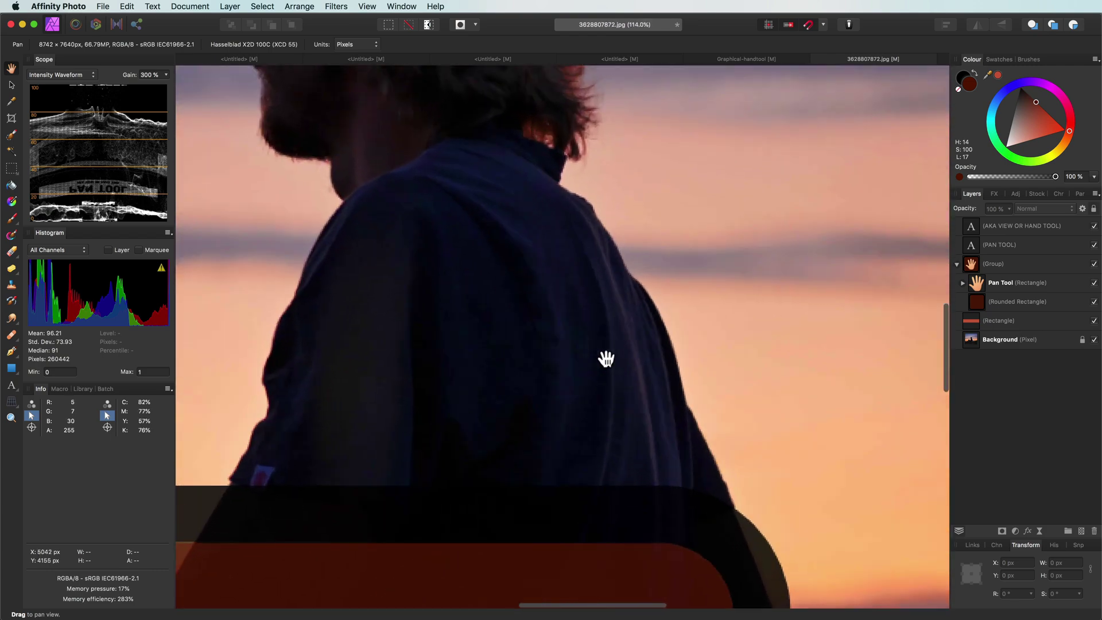
drag(454, 100, 577, 347)
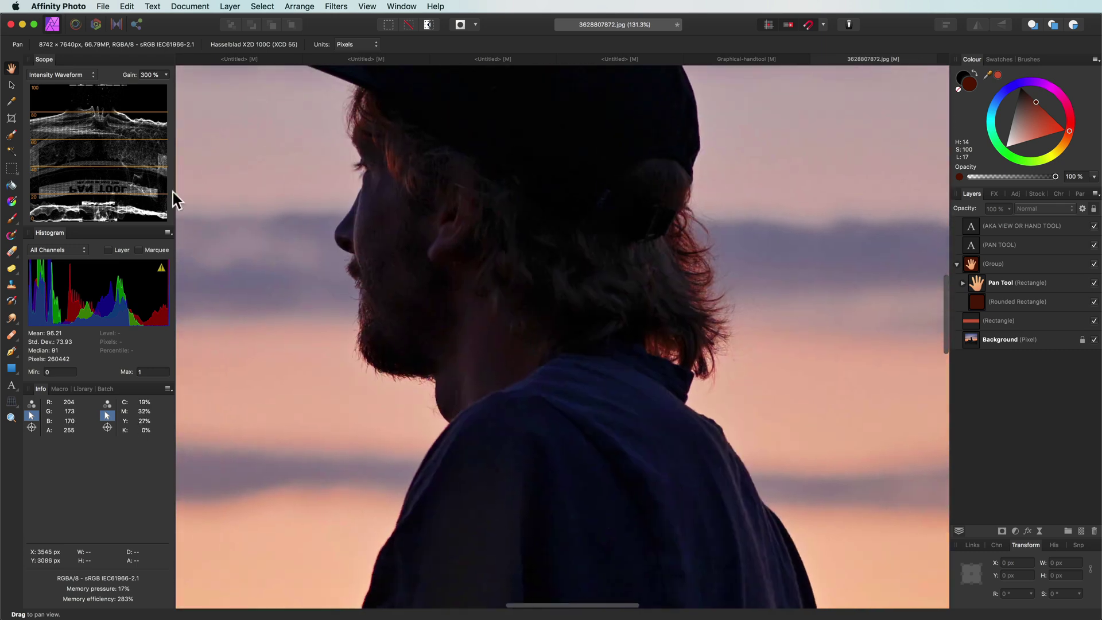
double_click(12, 69)
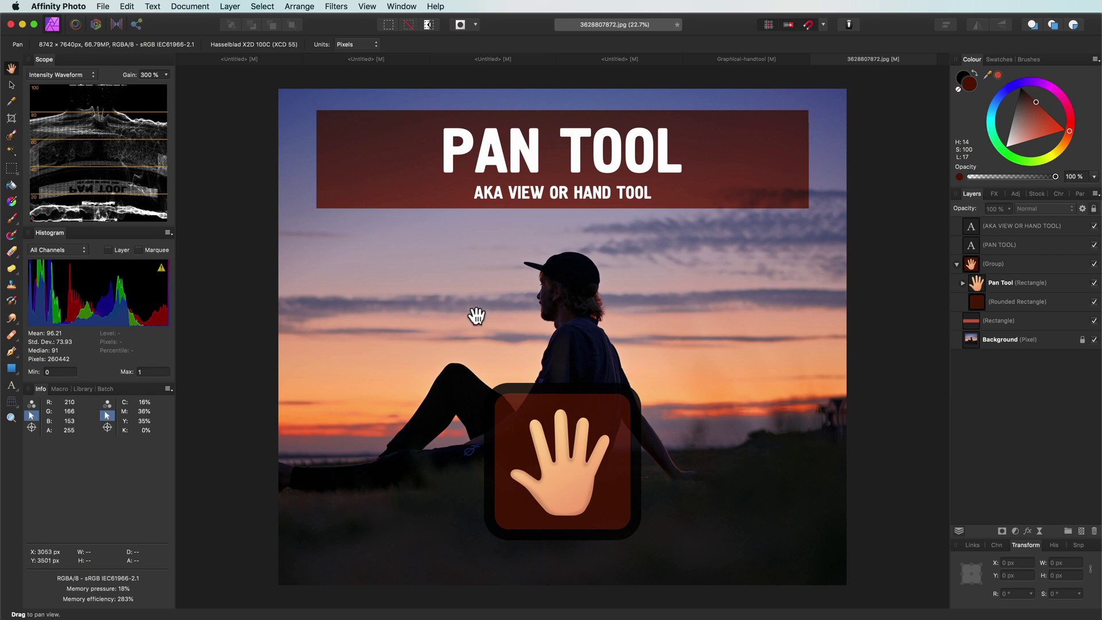
right_click(656, 311)
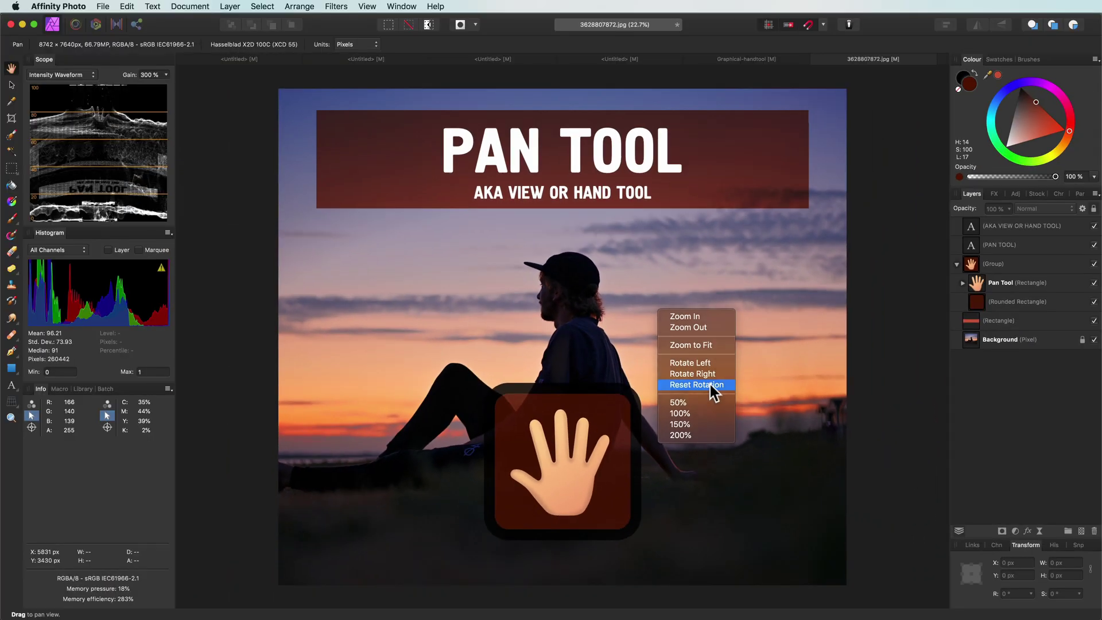
click(694, 342)
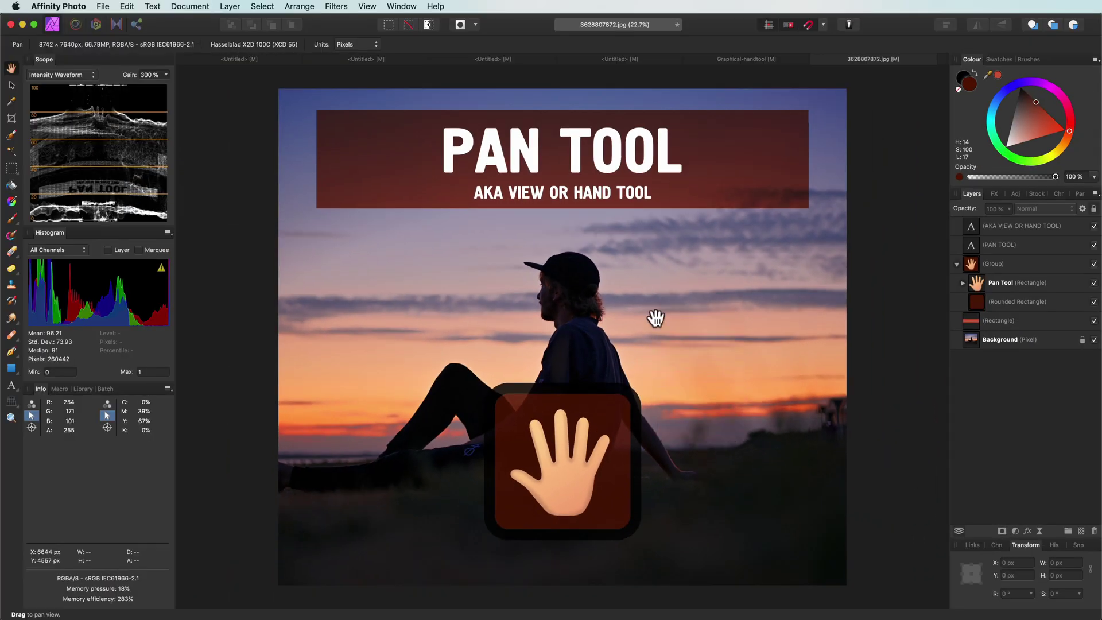
click(365, 6)
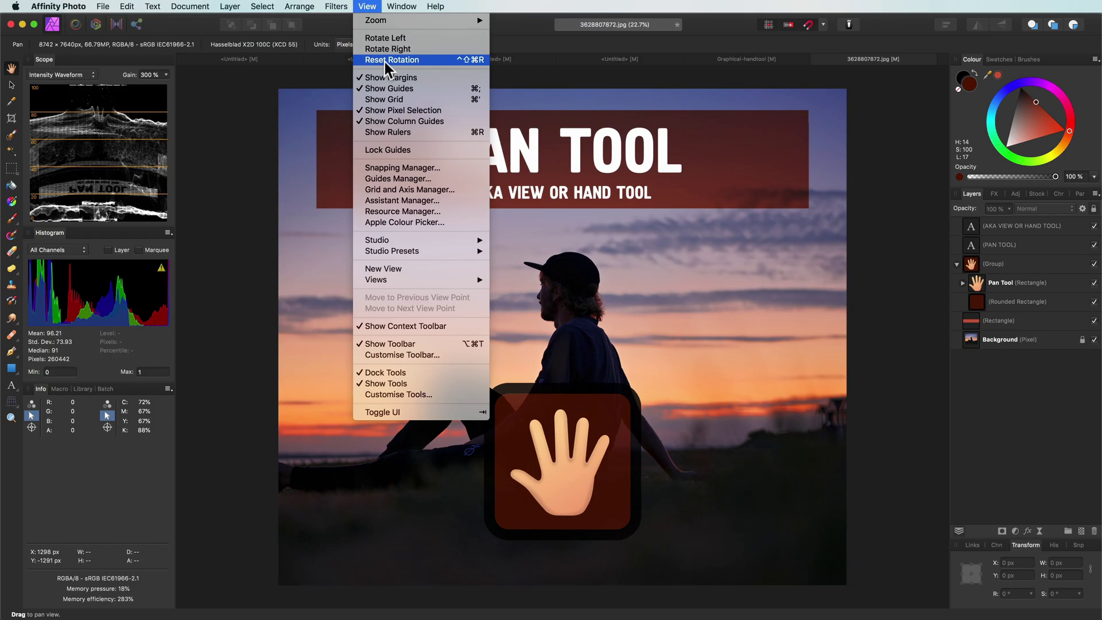
click(345, 221)
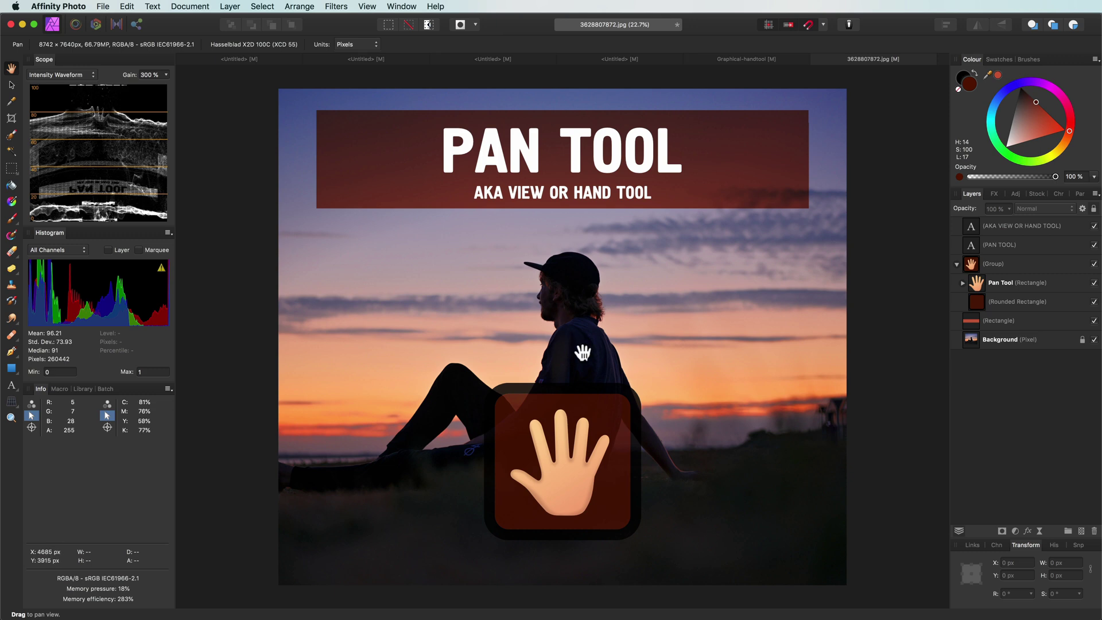
Zoom to 81.7%, switch to the Fill tool, and Space-drag to pan the view temporarily
scroll(582, 356, down, 1)
scroll(581, 356, up, 4)
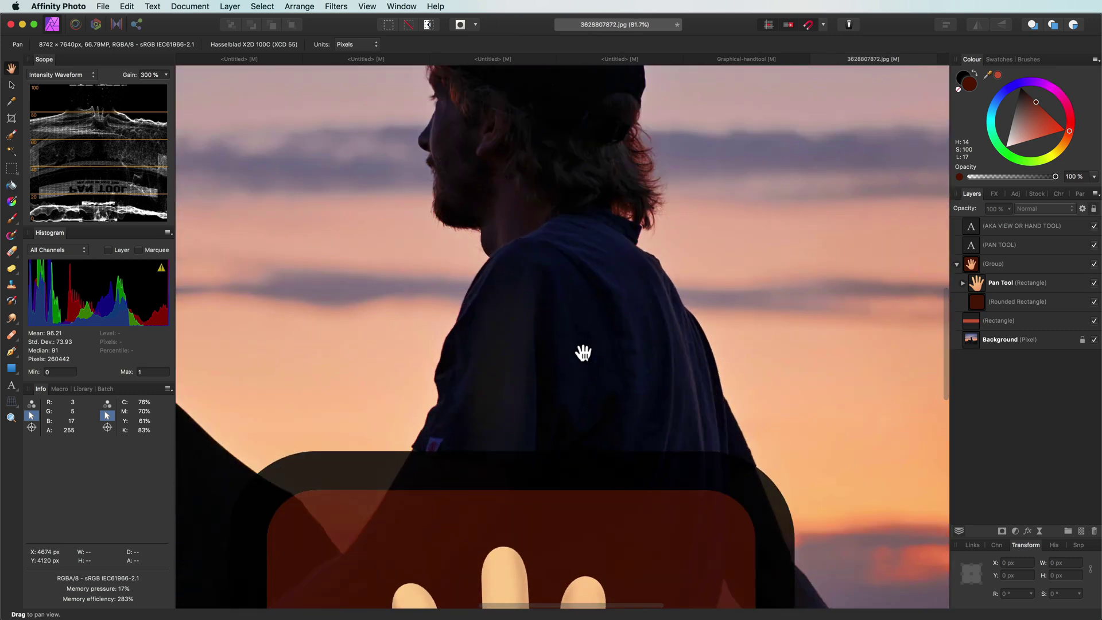
click(11, 202)
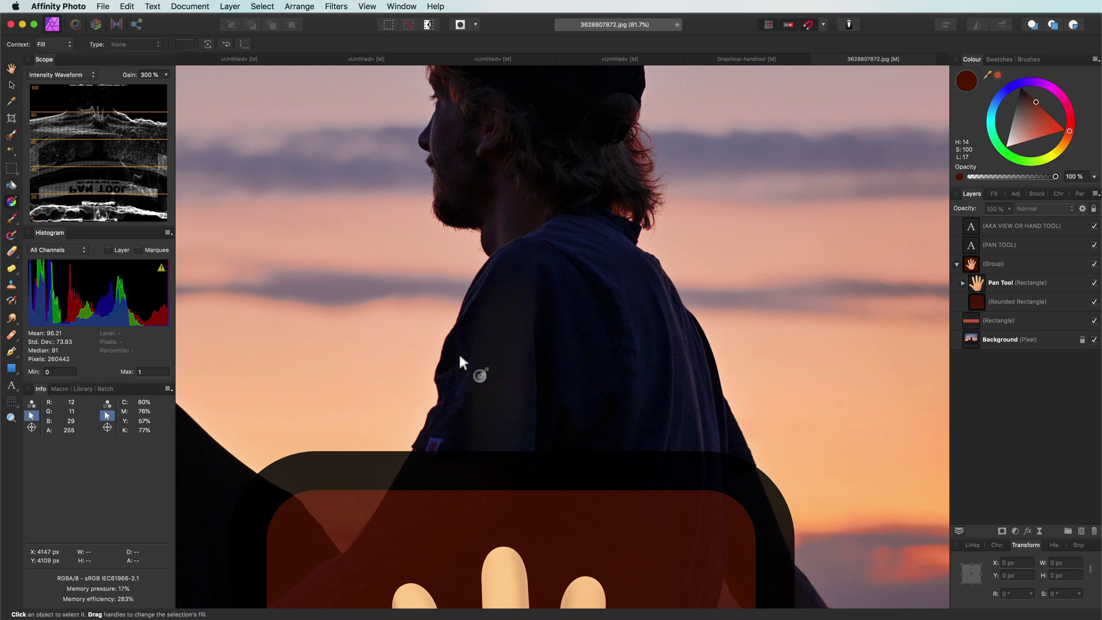
key(space)
drag(459, 353, 645, 369)
Select the Background layer and Space-drag the view up to show the man's cap
key(space)
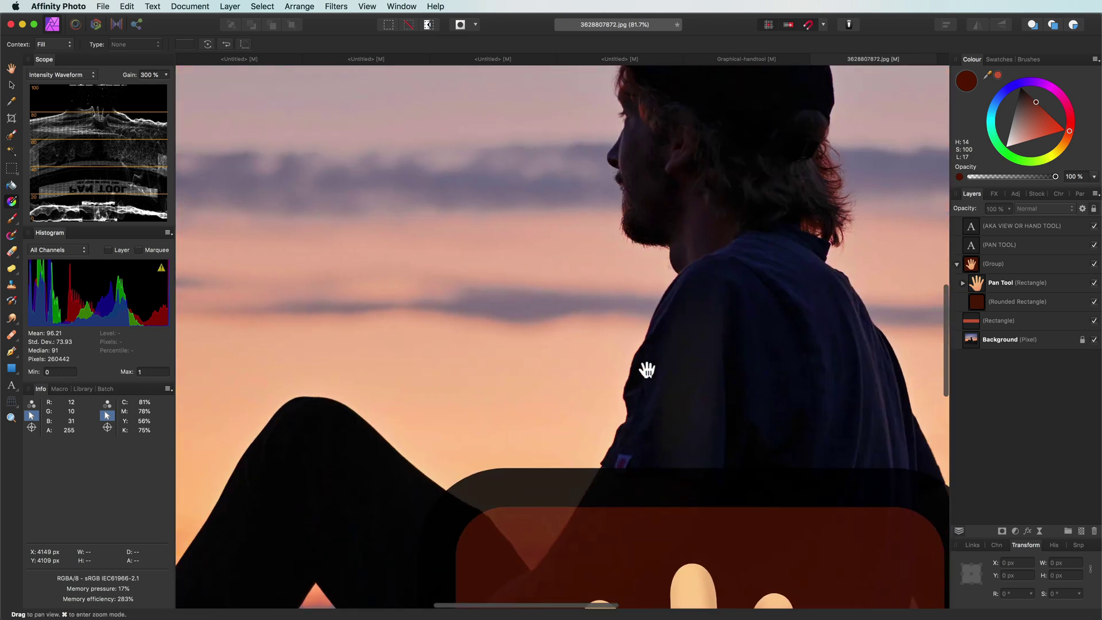
click(644, 367)
click(631, 350)
key(space)
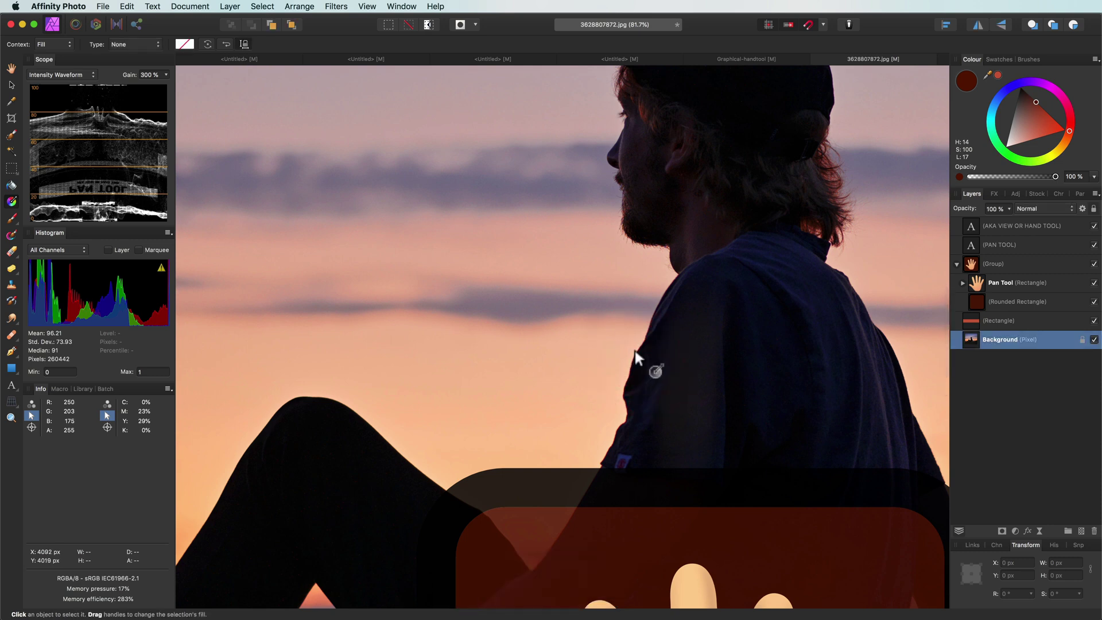
drag(562, 344, 548, 530)
Fit the image, pick the Paint Brush, Space-drag to nudge the view, then press H for the Pan tool
double_click(12, 68)
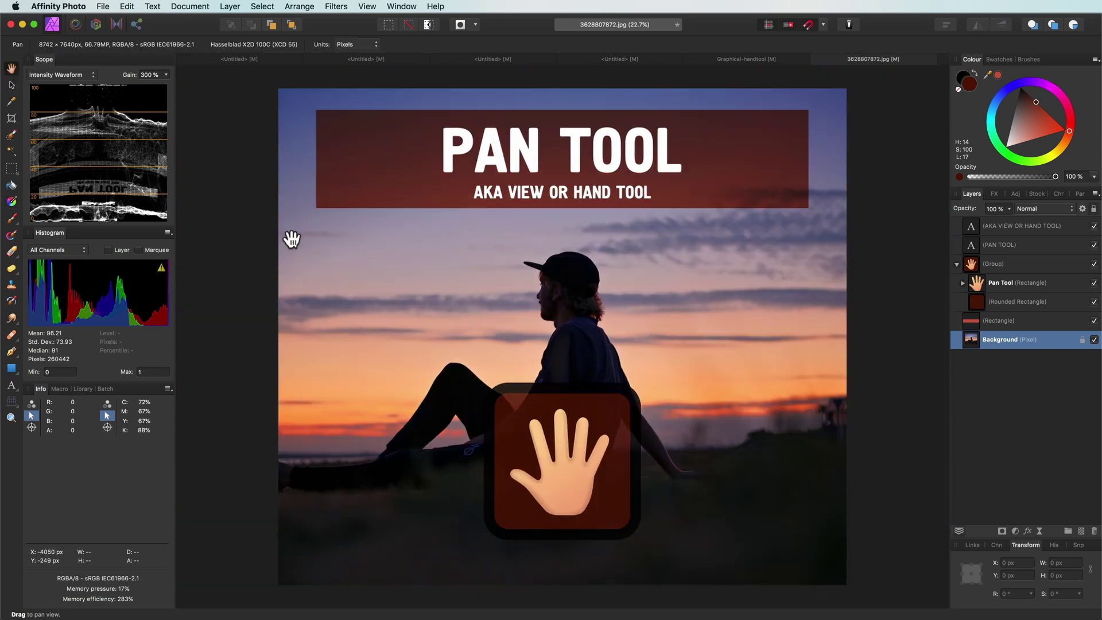
click(12, 218)
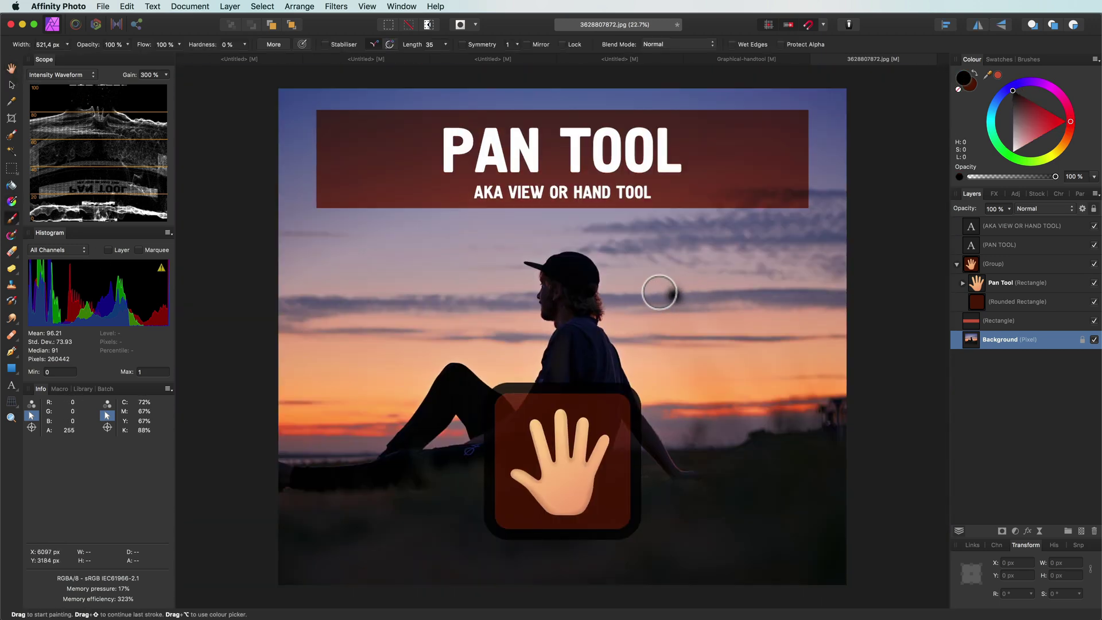
click(457, 306)
key(space)
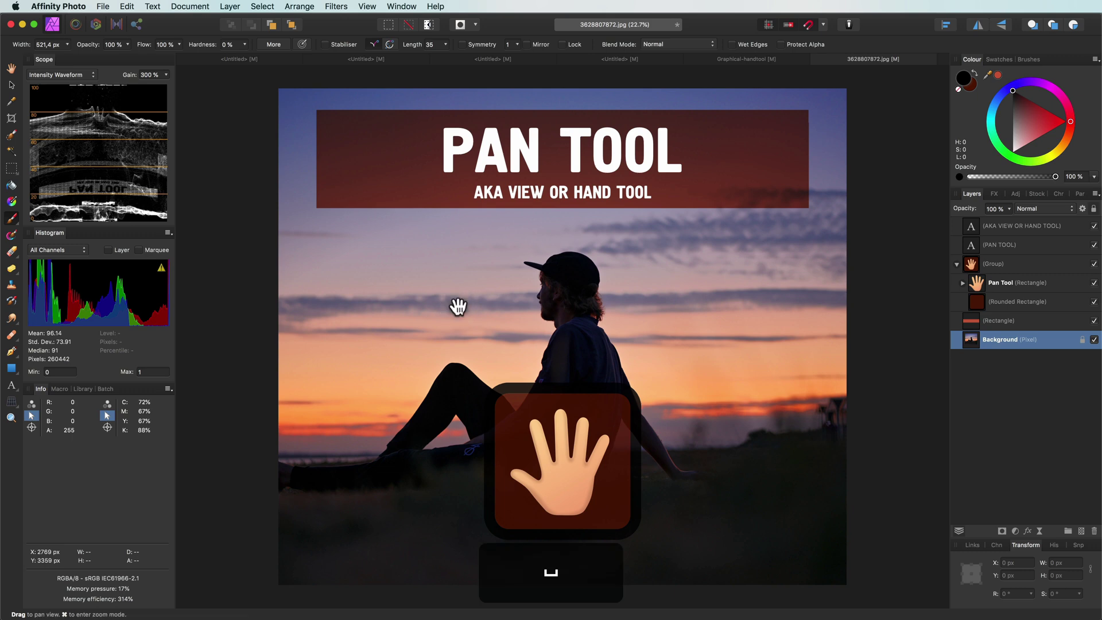
drag(457, 307, 362, 314)
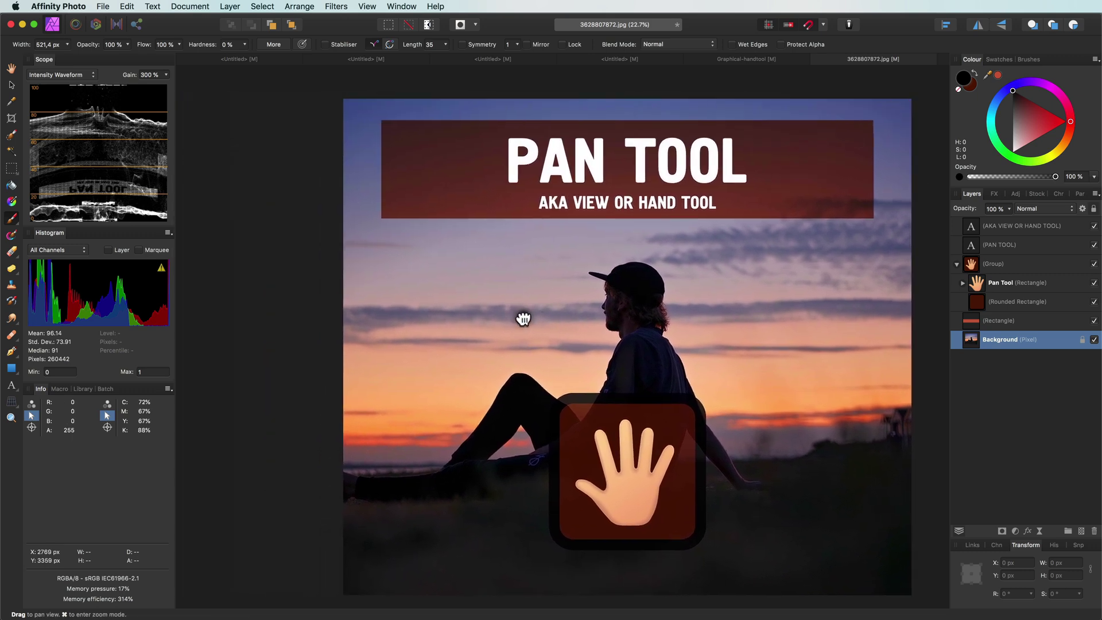
key(space)
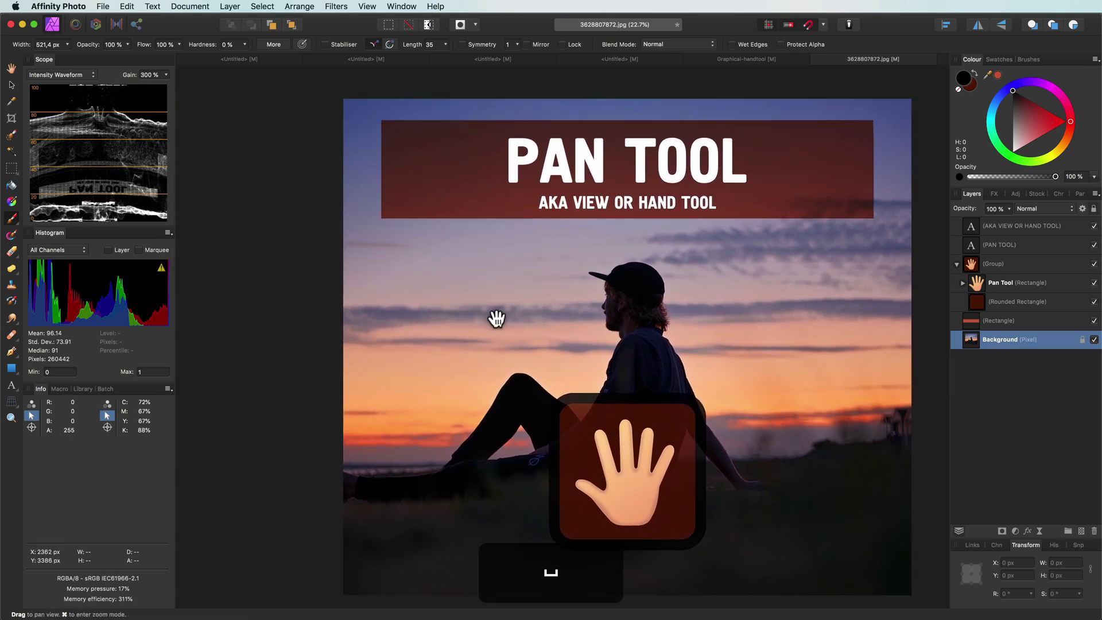
key(space)
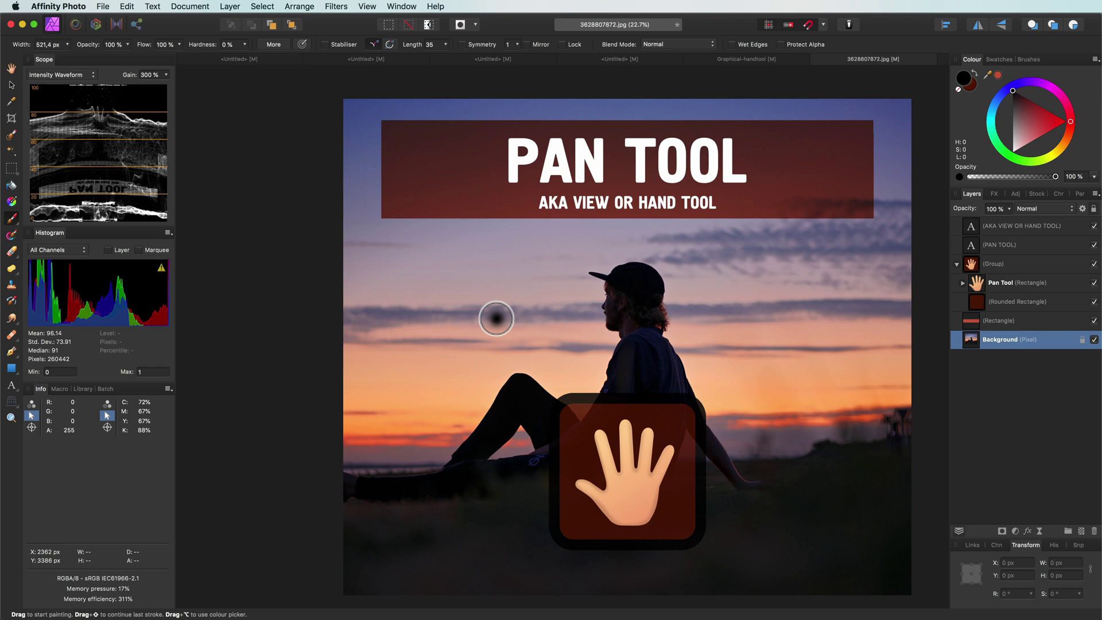
key(h)
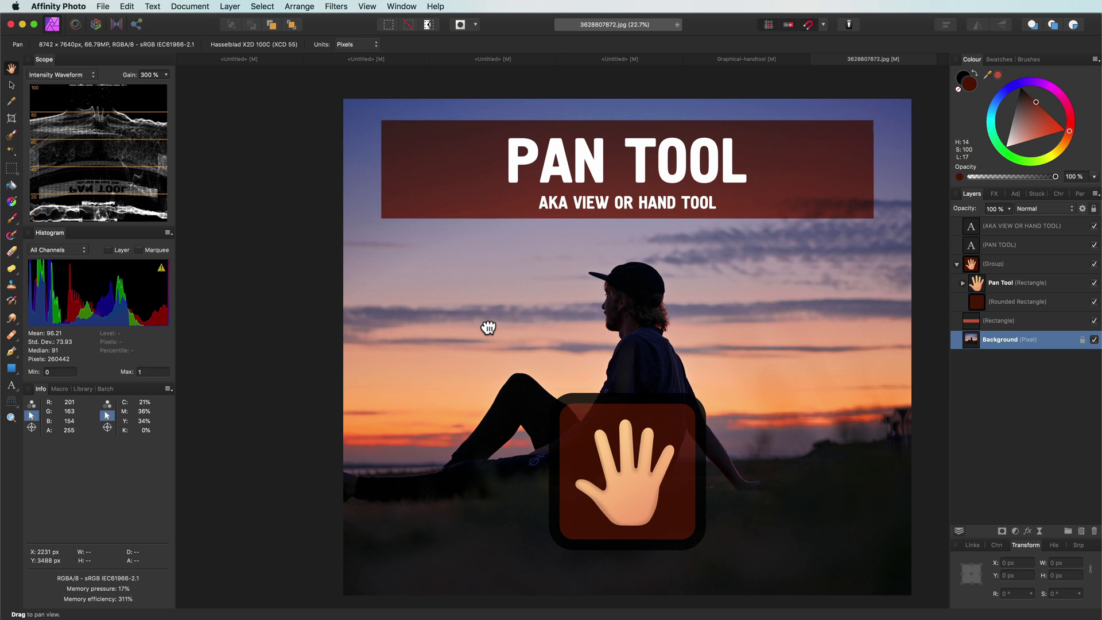
Two-finger swipe on the trackpad to pan around the sunset photo in all directions
scroll(487, 325, right, 3)
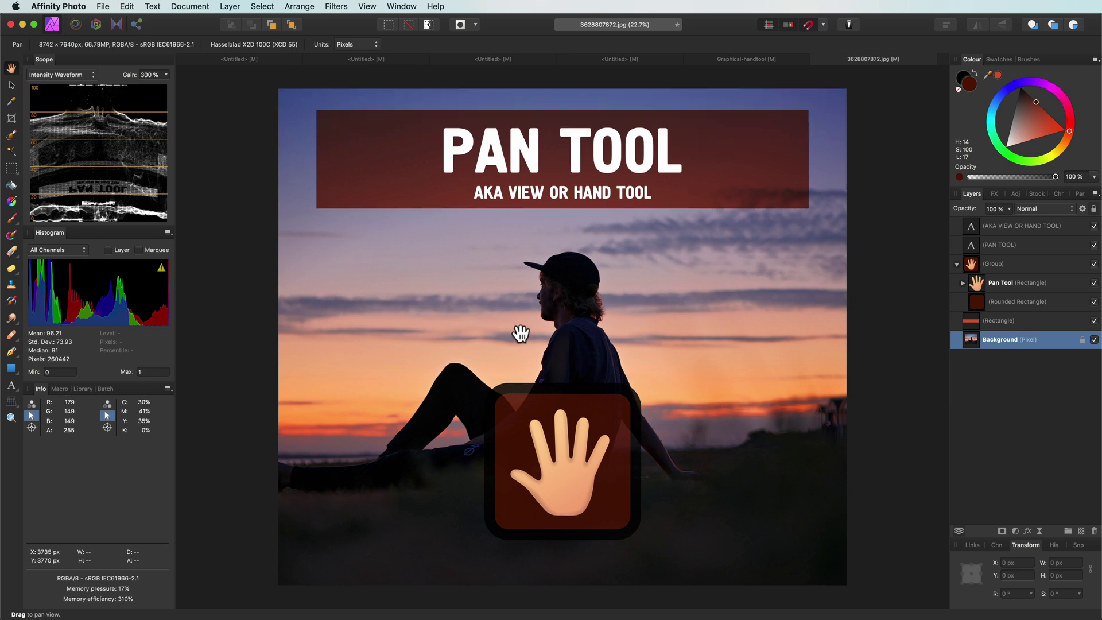
scroll(521, 333, right, 4)
scroll(520, 333, left, 6)
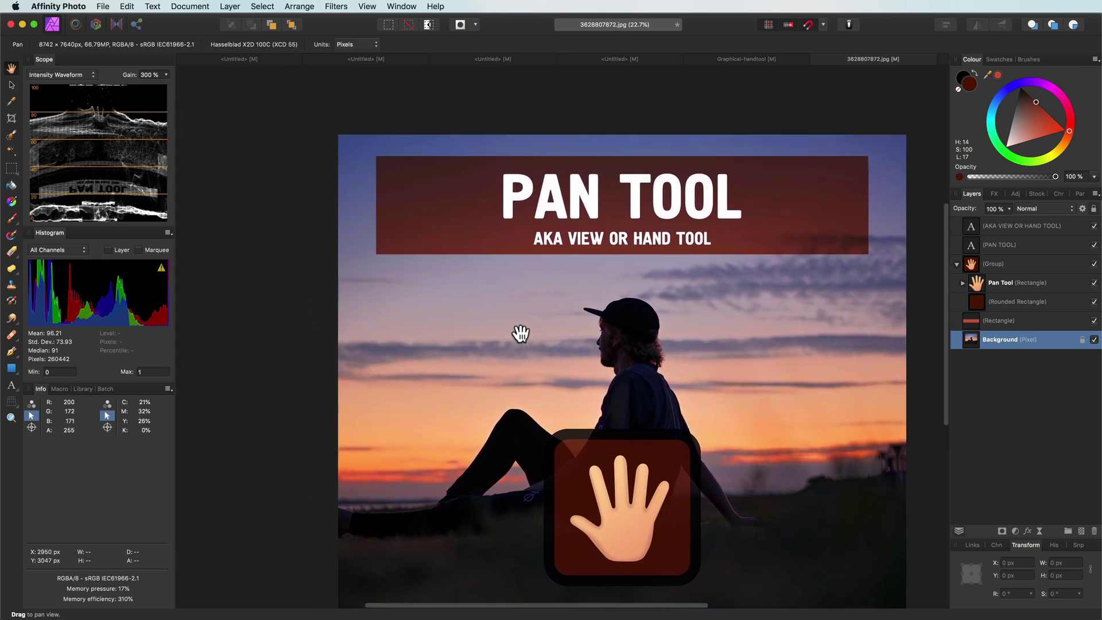
scroll(520, 333, down, 5)
scroll(521, 333, up, 6)
scroll(520, 333, left, 4)
scroll(520, 333, right, 4)
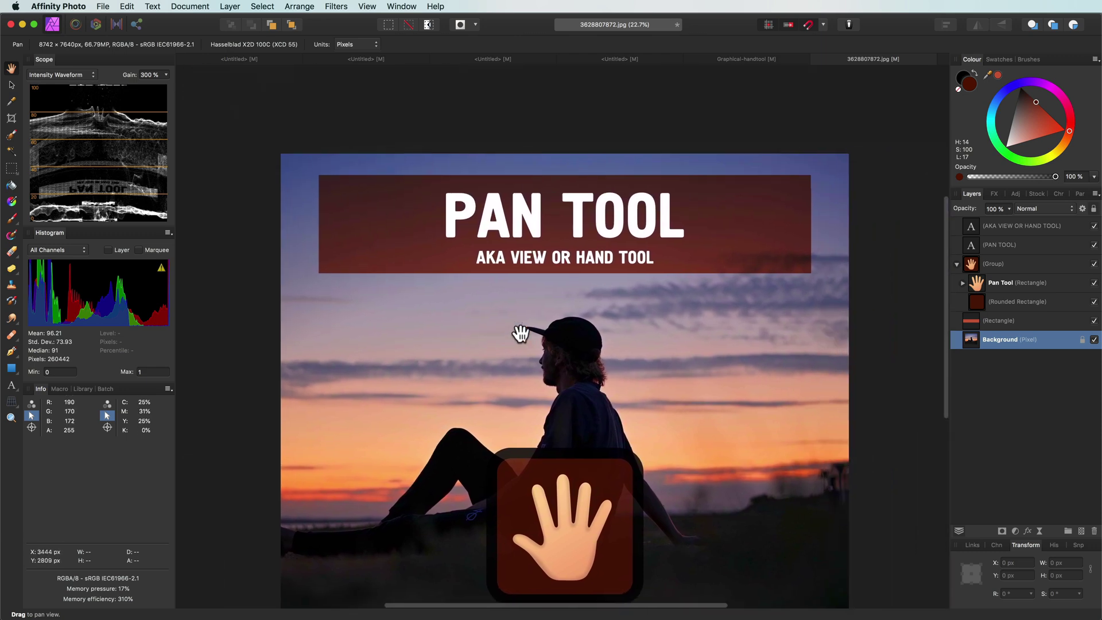
scroll(521, 333, down, 4)
scroll(521, 333, left, 3)
scroll(520, 333, up, 2)
scroll(520, 333, up, 4)
scroll(520, 333, right, 1)
scroll(522, 330, up, 5)
scroll(525, 326, down, 2)
scroll(525, 325, right, 5)
scroll(525, 326, up, 2)
scroll(526, 326, up, 3)
scroll(526, 326, right, 3)
scroll(525, 326, up, 1)
scroll(525, 326, left, 4)
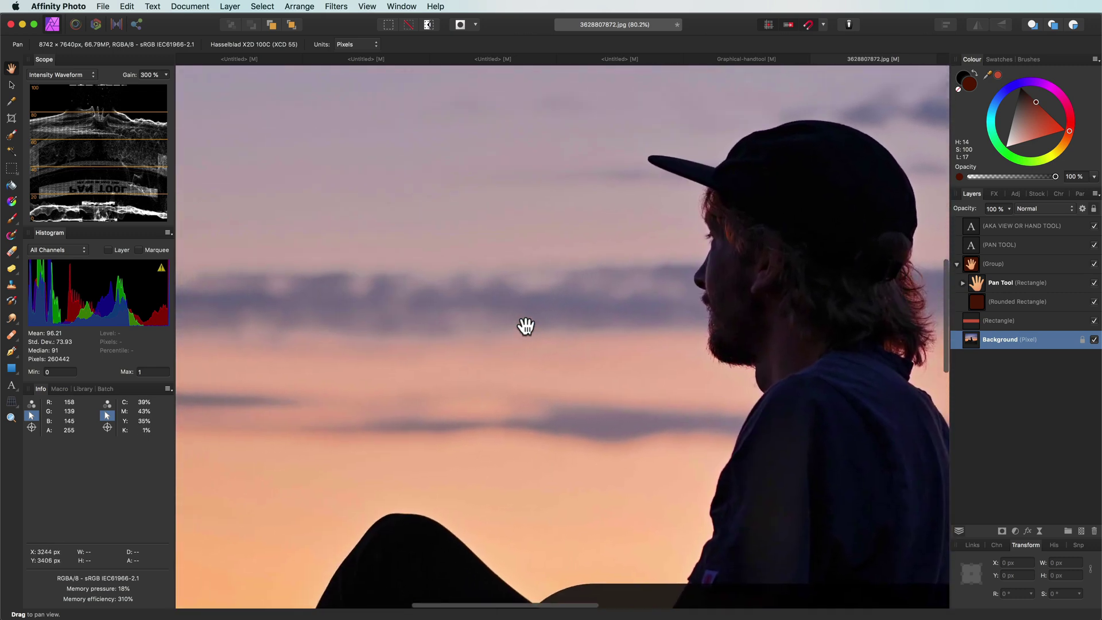
scroll(526, 326, right, 1)
scroll(526, 325, up, 1)
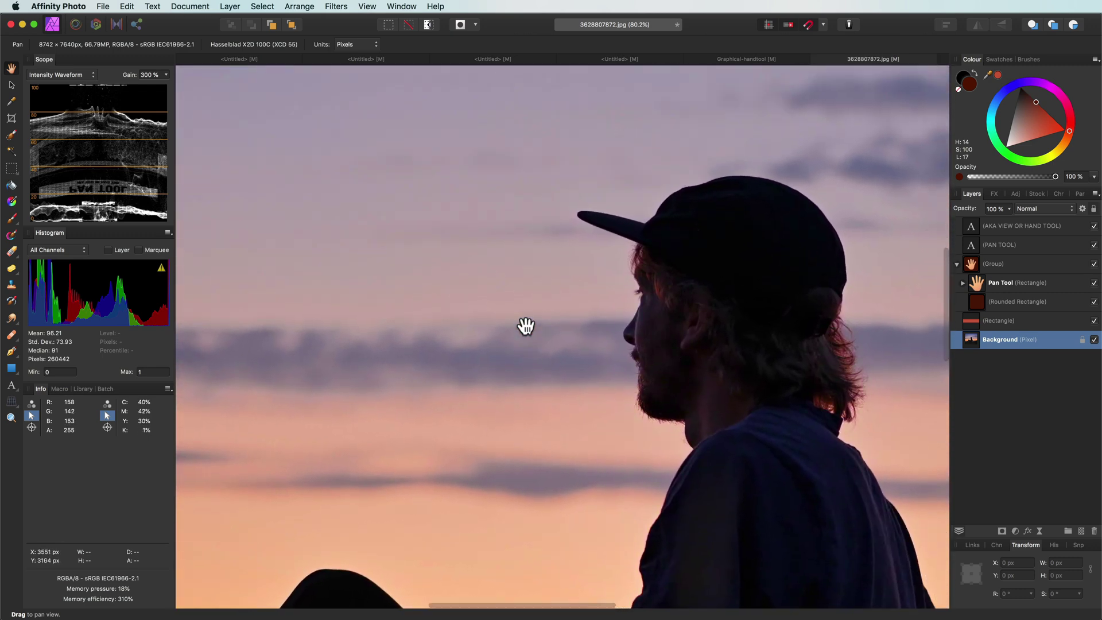
Pinch-zoom to 100% on the man's bearded face and cap
scroll(526, 326, up, 2)
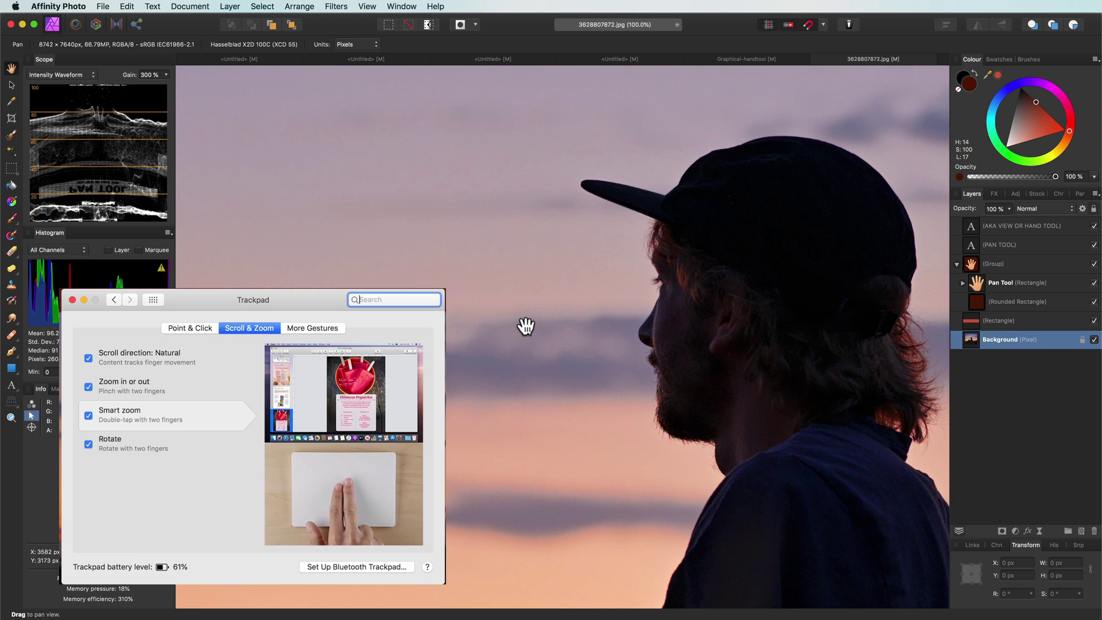
scroll(525, 326, down, 2)
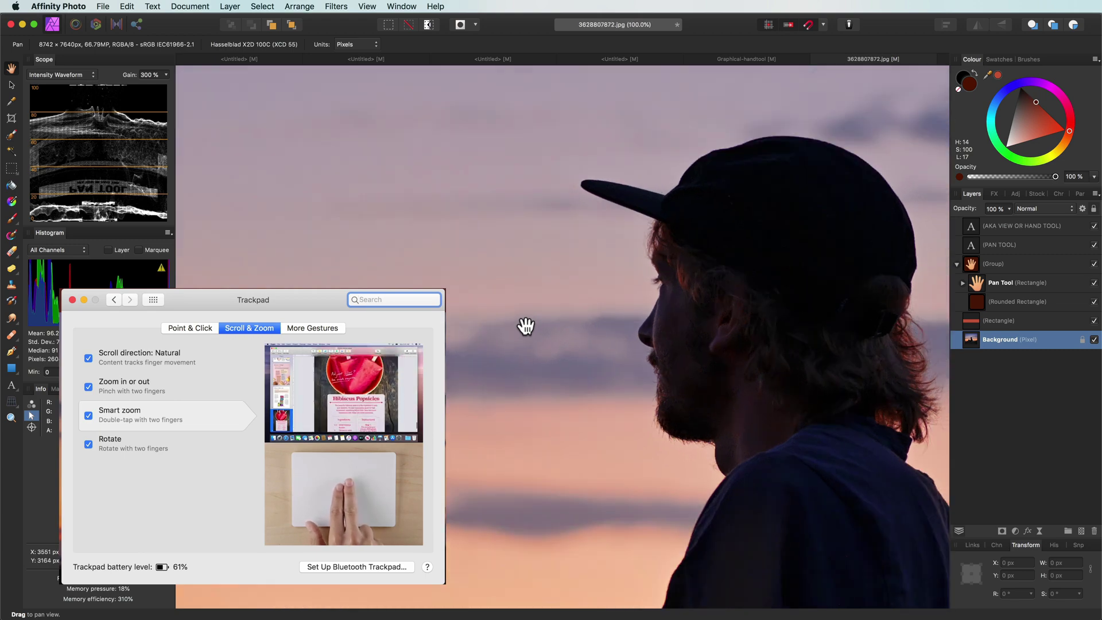
scroll(526, 326, up, 5)
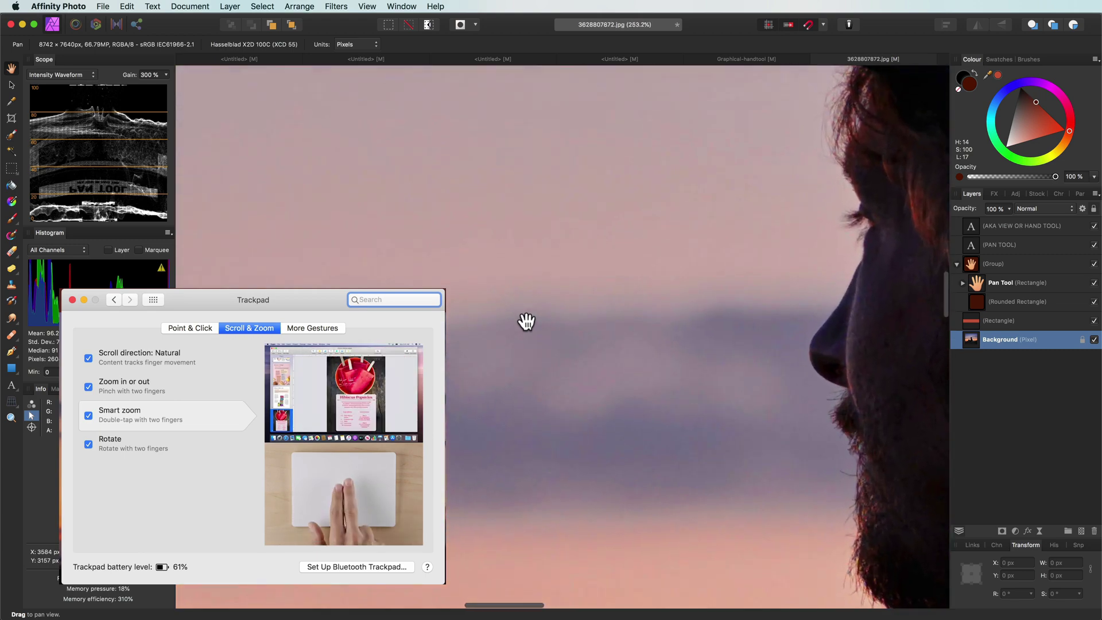
scroll(525, 321, down, 4)
scroll(525, 321, up, 3)
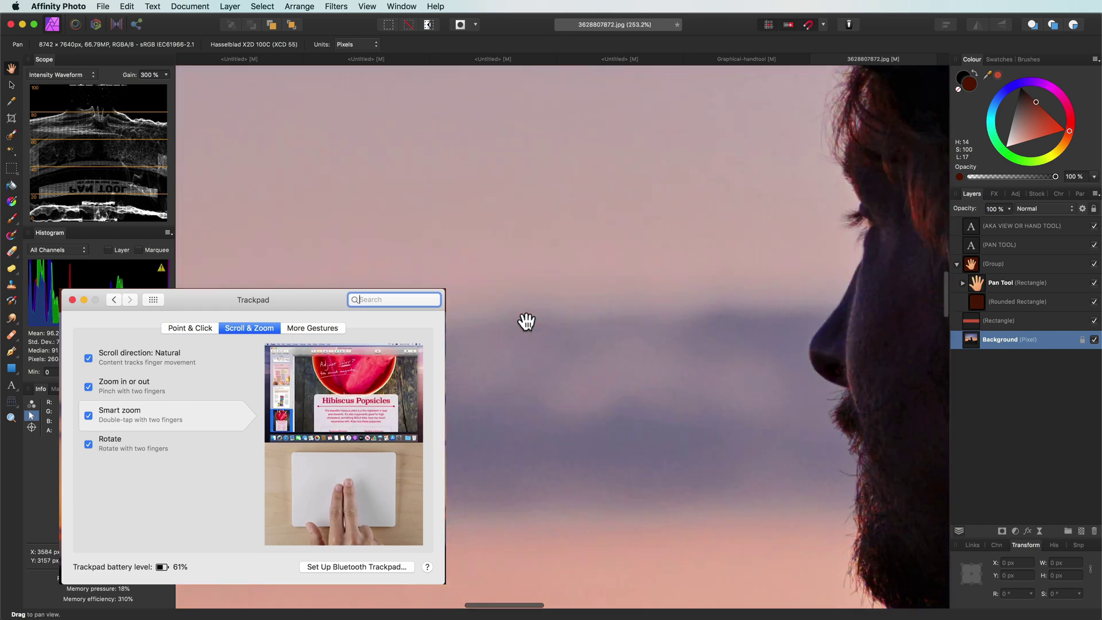
scroll(525, 321, down, 3)
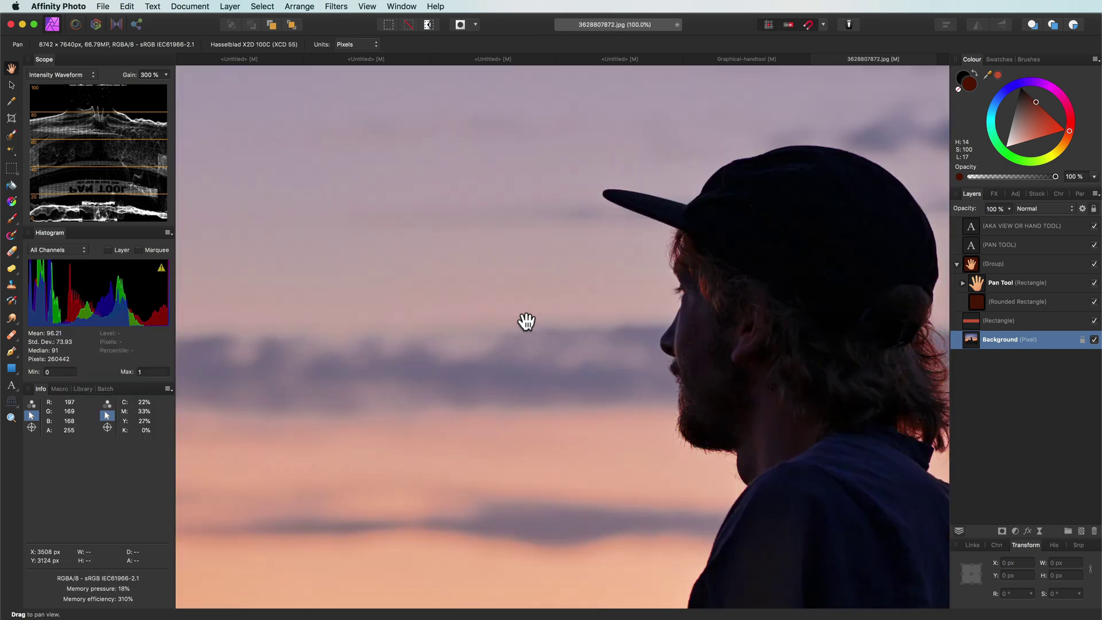
Twist the canvas view on the trackpad, then straighten it with Reset Rotation from the canvas context menu
scroll(525, 321, down, 5)
scroll(563, 349, up, 3)
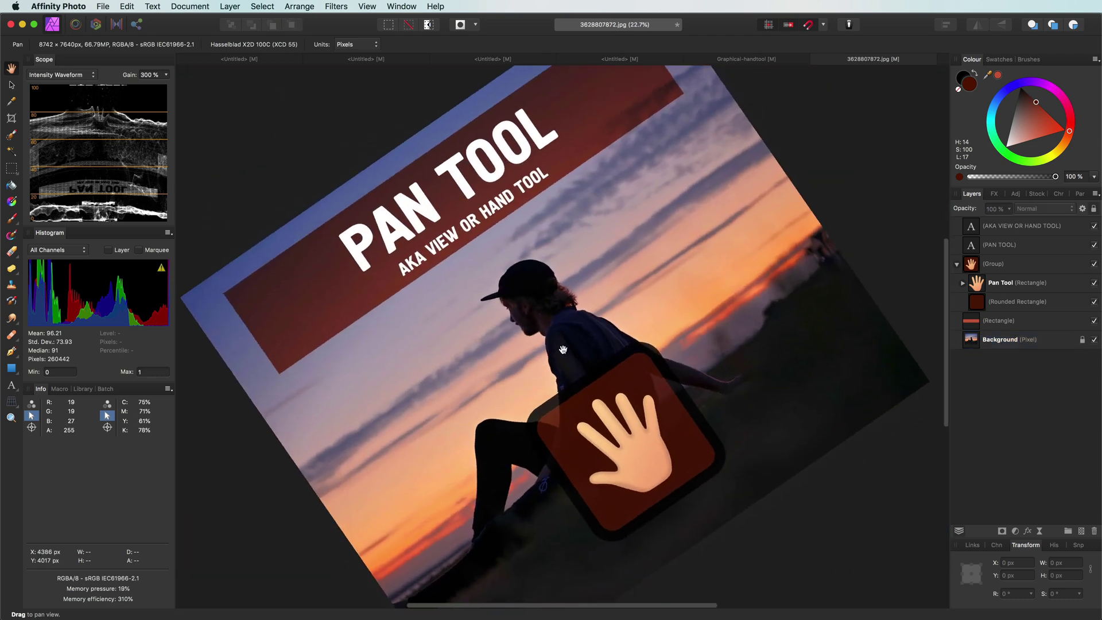
scroll(562, 349, right, 10)
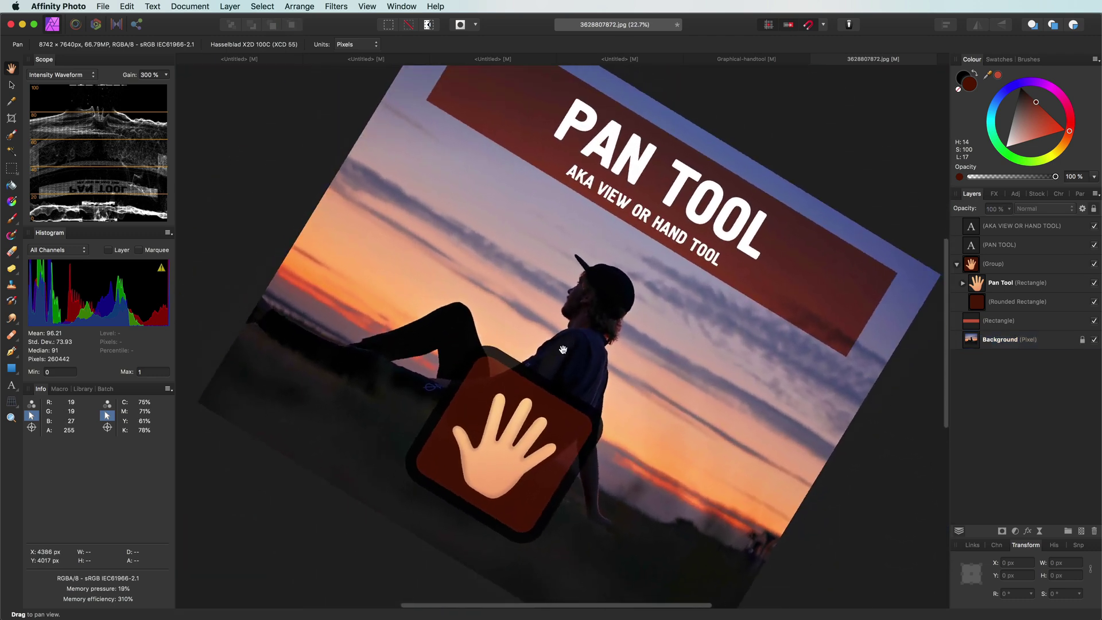
scroll(563, 349, left, 8)
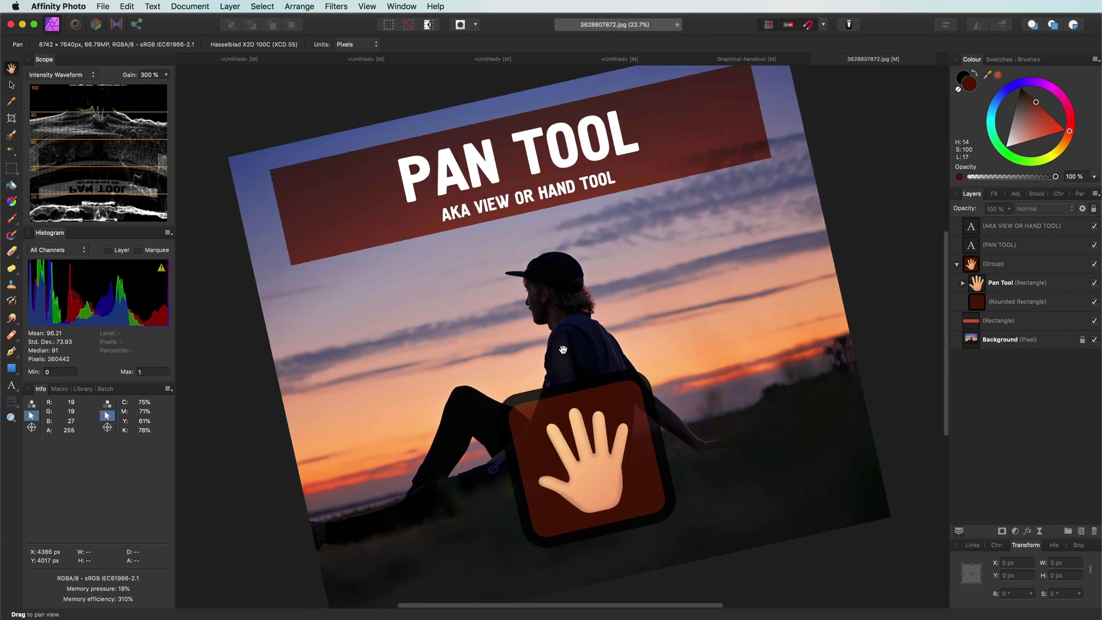
right_click(563, 348)
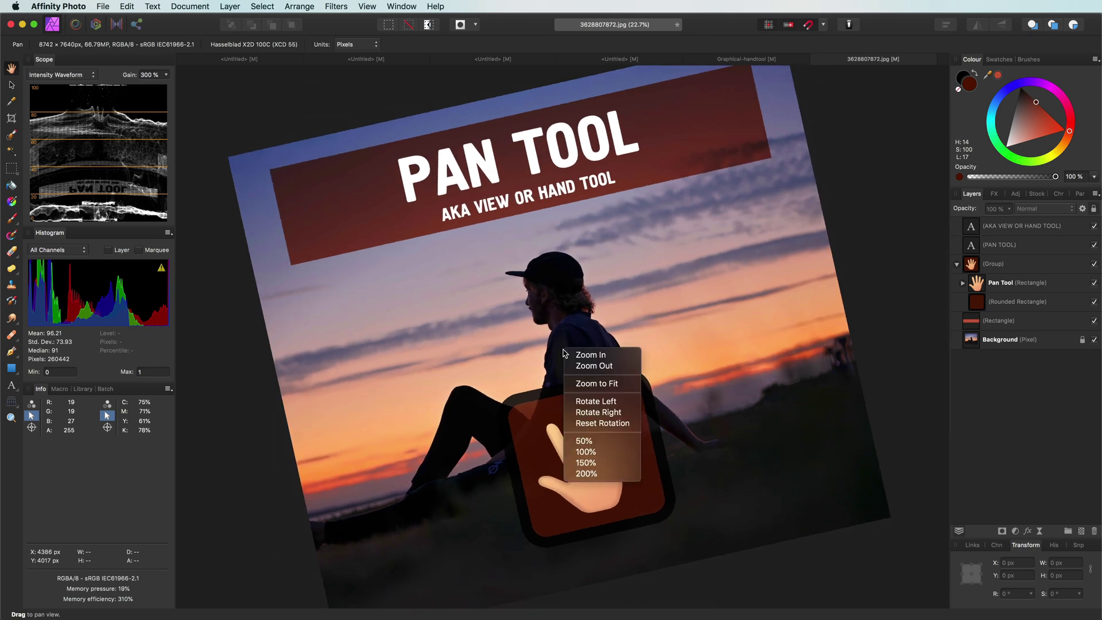
click(605, 428)
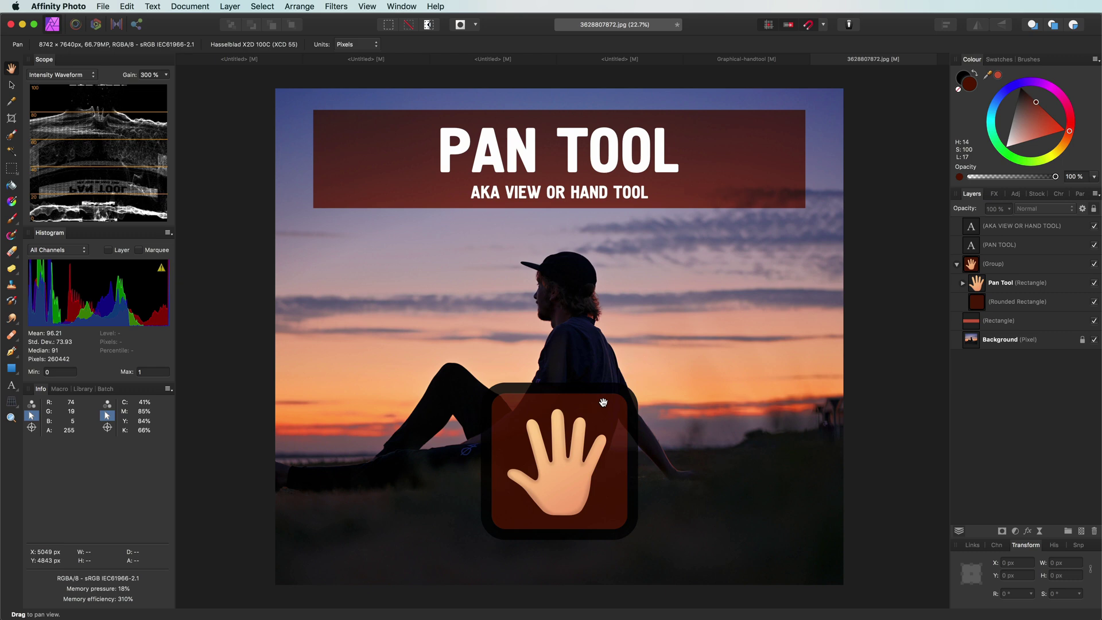